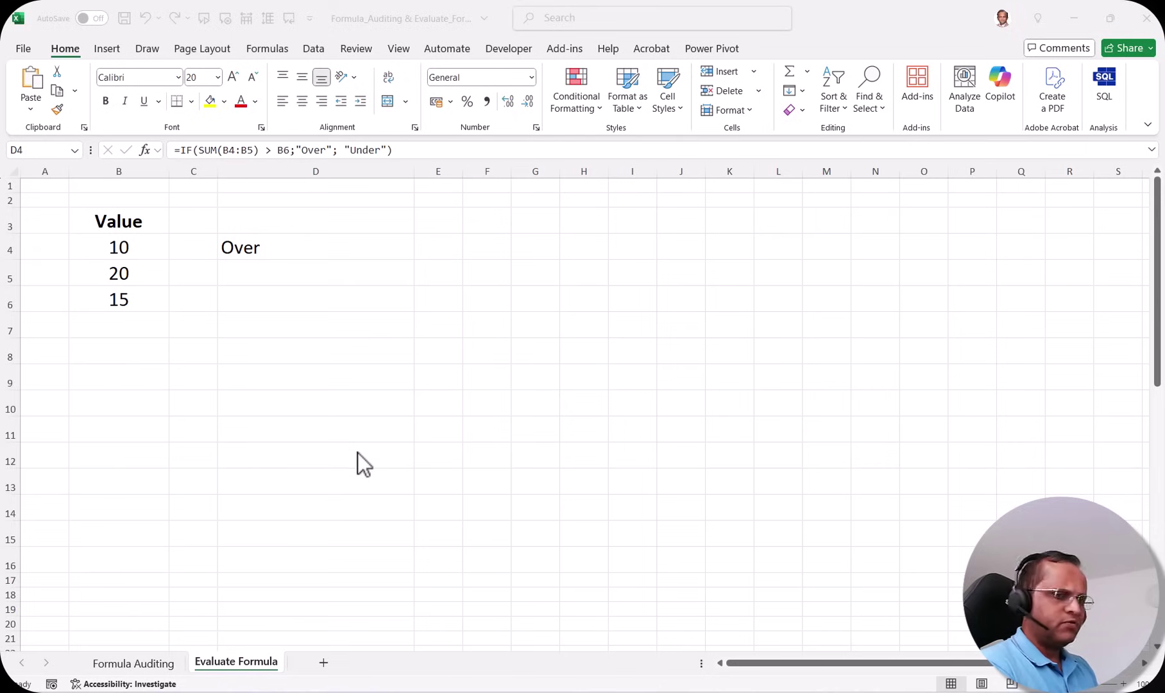
- Go to the Formula Auditing sheet with its =SUM(D5:D7) Grand Total and show the Formulas ribbon
{"action": "left_click", "coordinate": [141, 664]}
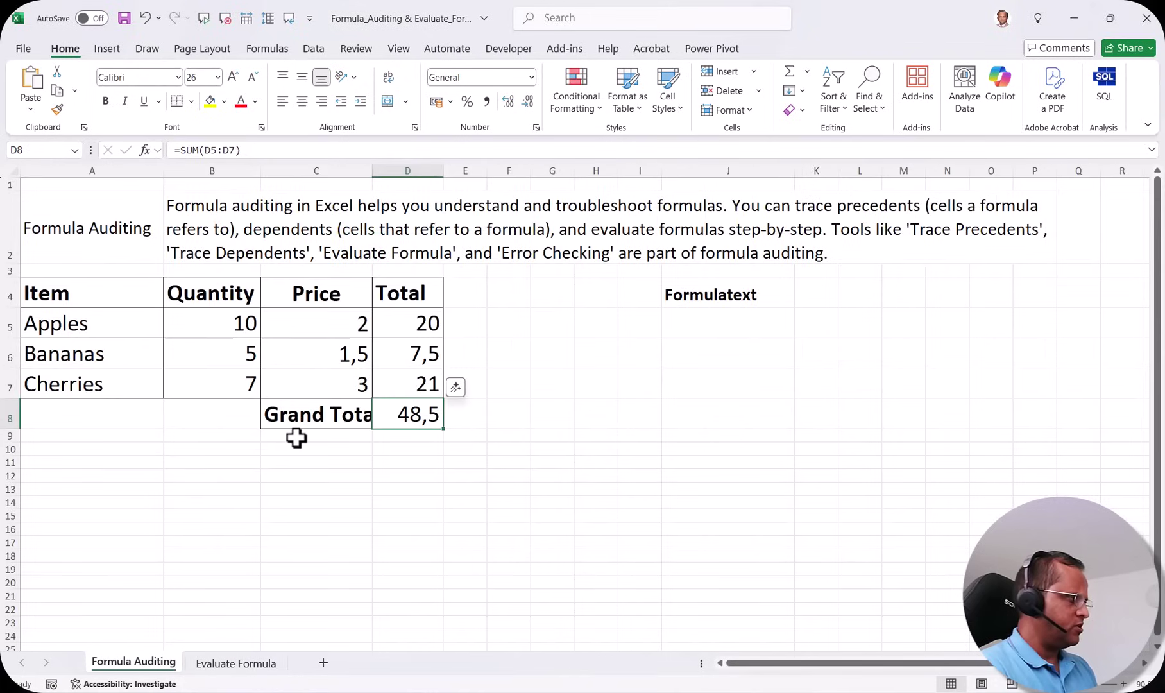
{"action": "left_click", "coordinate": [268, 50]}
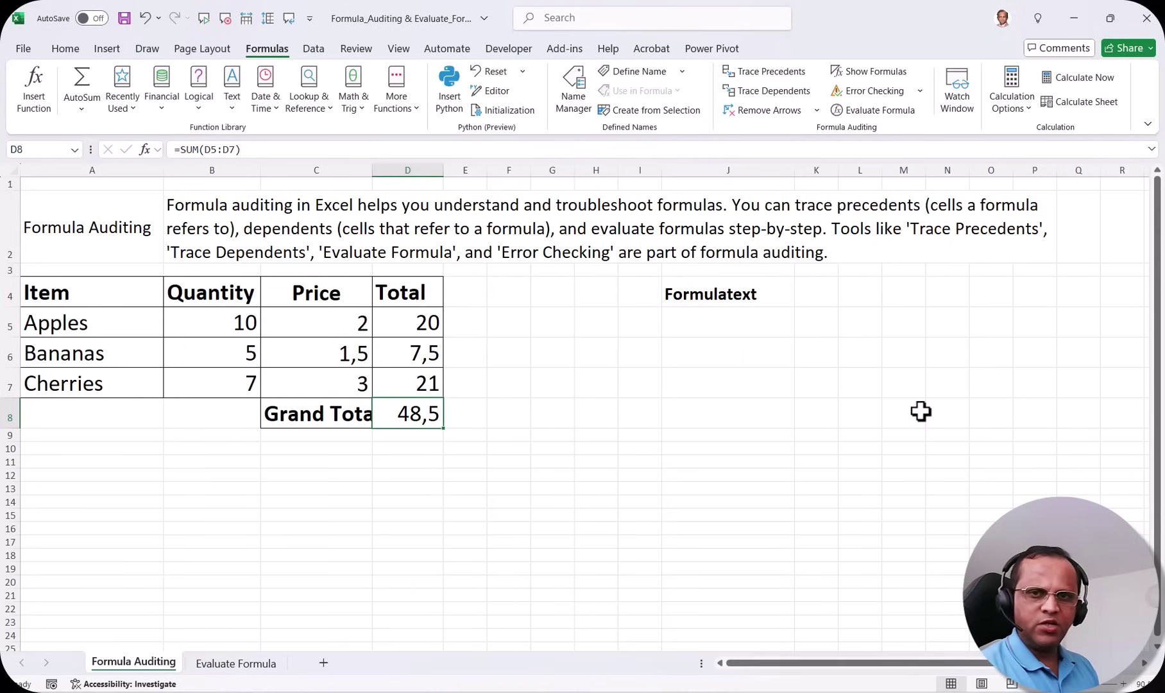
- On the Evaluate Formula sheet, inspect values 10, 20, 15 and D4's =IF(SUM(B4:B5) > B6;"Over";"Under") unchanged
{"action": "left_click", "coordinate": [242, 667]}
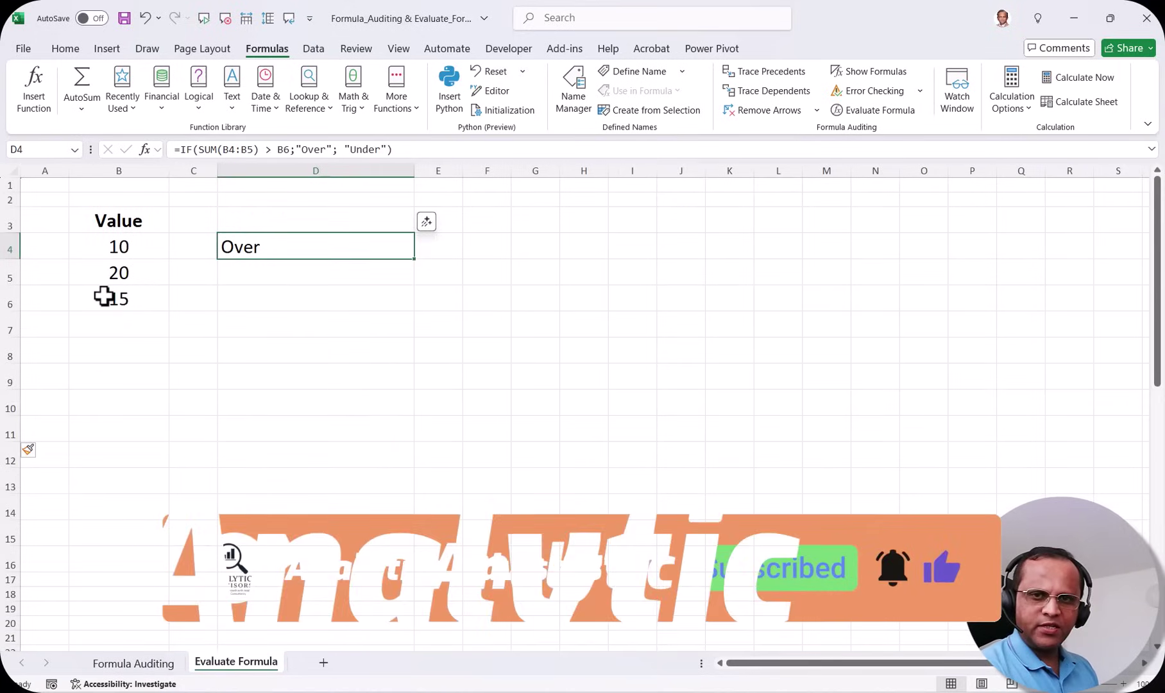
{"action": "left_click", "coordinate": [130, 247]}
{"action": "left_click", "coordinate": [122, 273]}
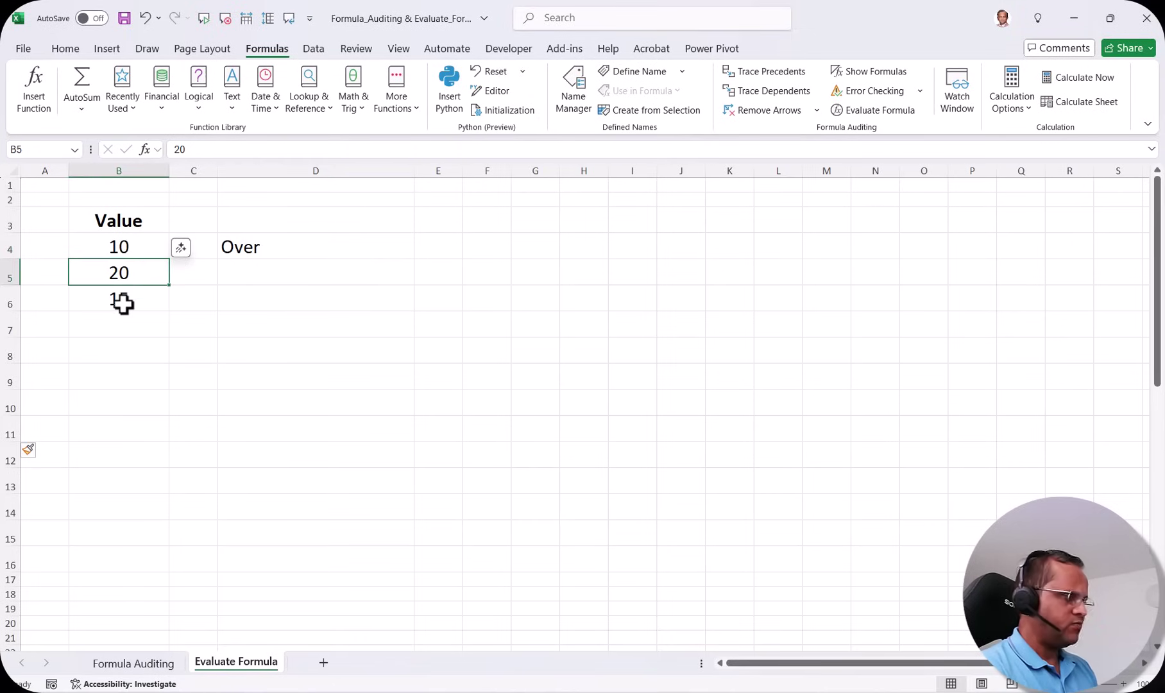
{"action": "left_click", "coordinate": [122, 303]}
{"action": "left_click", "coordinate": [276, 247]}
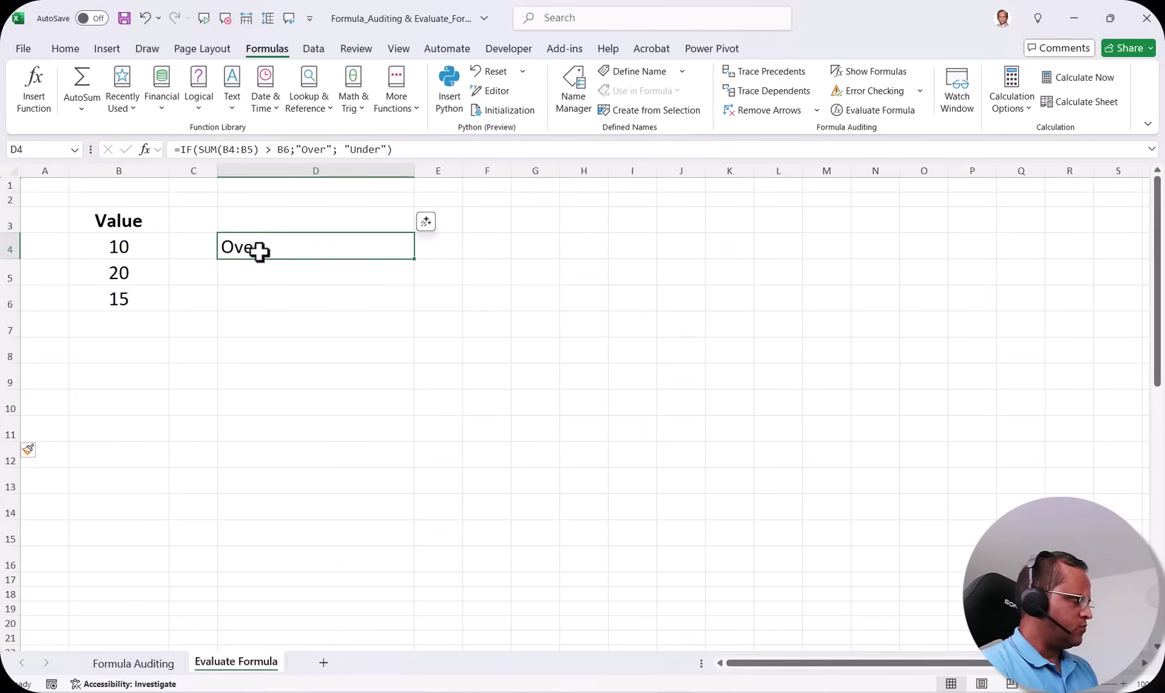
{"action": "double_click", "coordinate": [301, 252]}
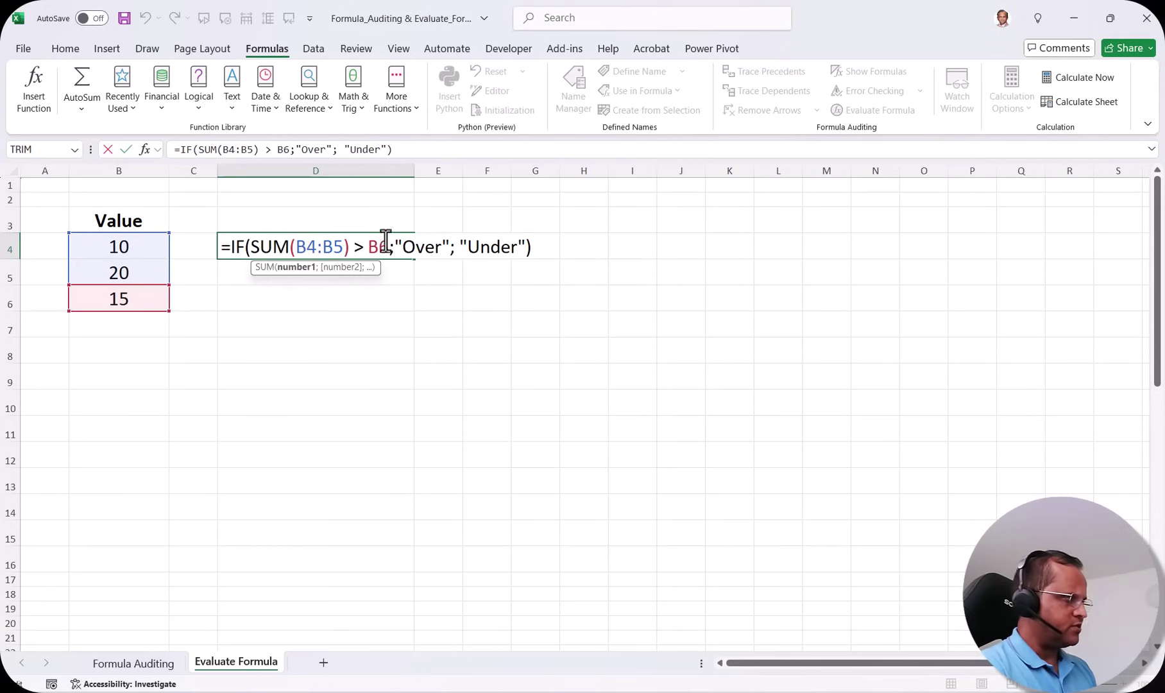
{"action": "key", "text": "Return"}
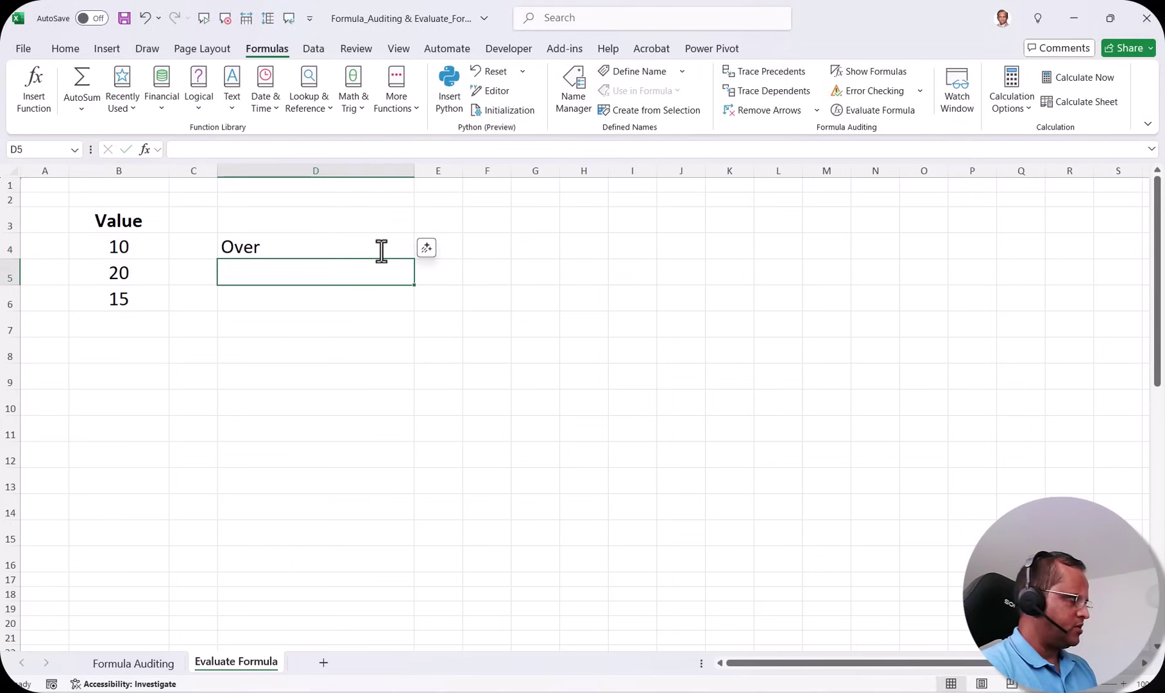
- Select cell D4 containing the IF formula
{"action": "left_click", "coordinate": [380, 249]}
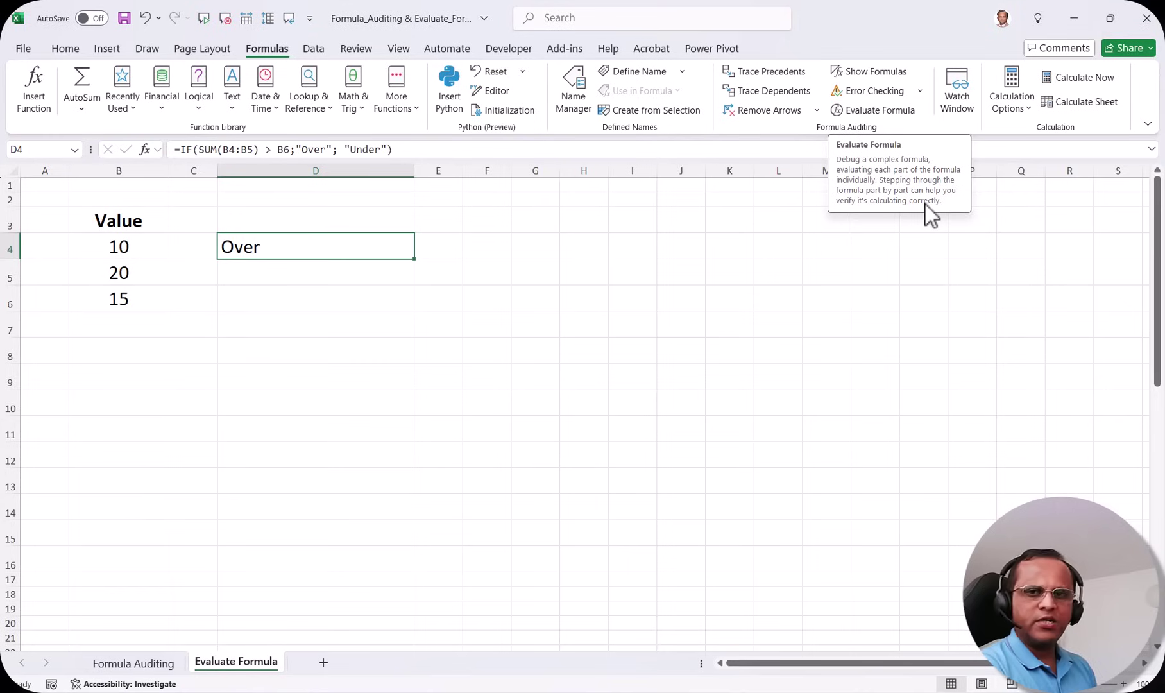
- Evaluate D4 stepwise: SUM(B4:B5) to 30, B6 to 15, 30>15 to TRUE, result Over; then close
{"action": "left_click", "coordinate": [880, 113]}
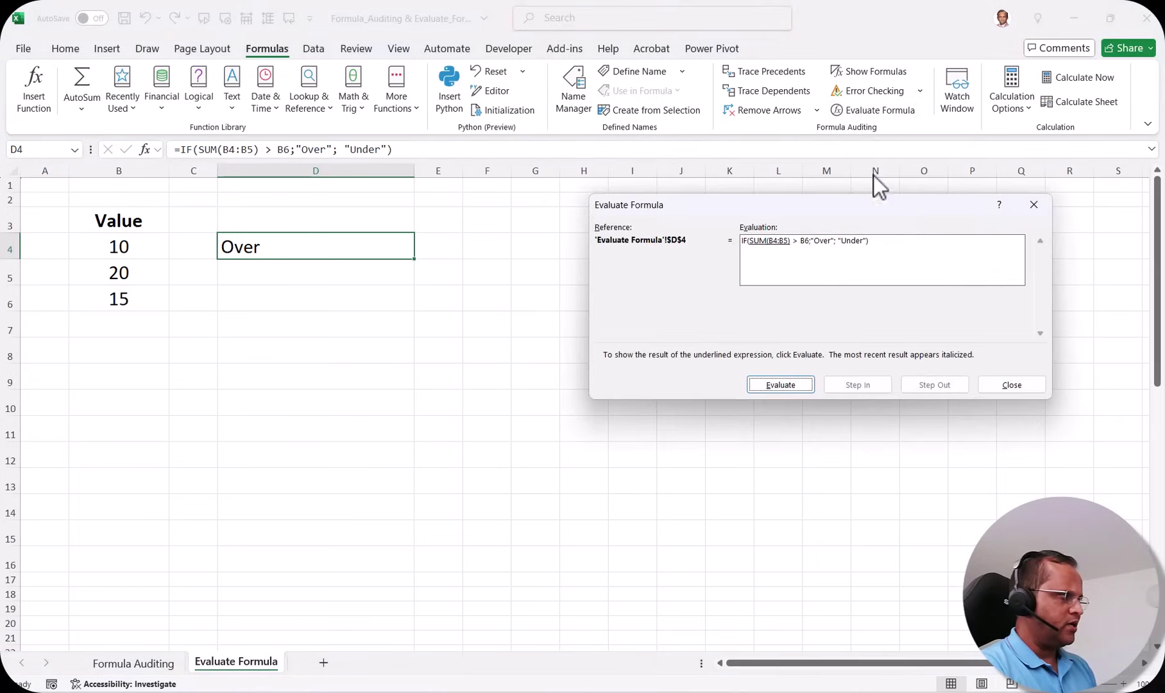
{"action": "left_click_drag", "start_coordinate": [842, 207], "coordinate": [779, 218]}
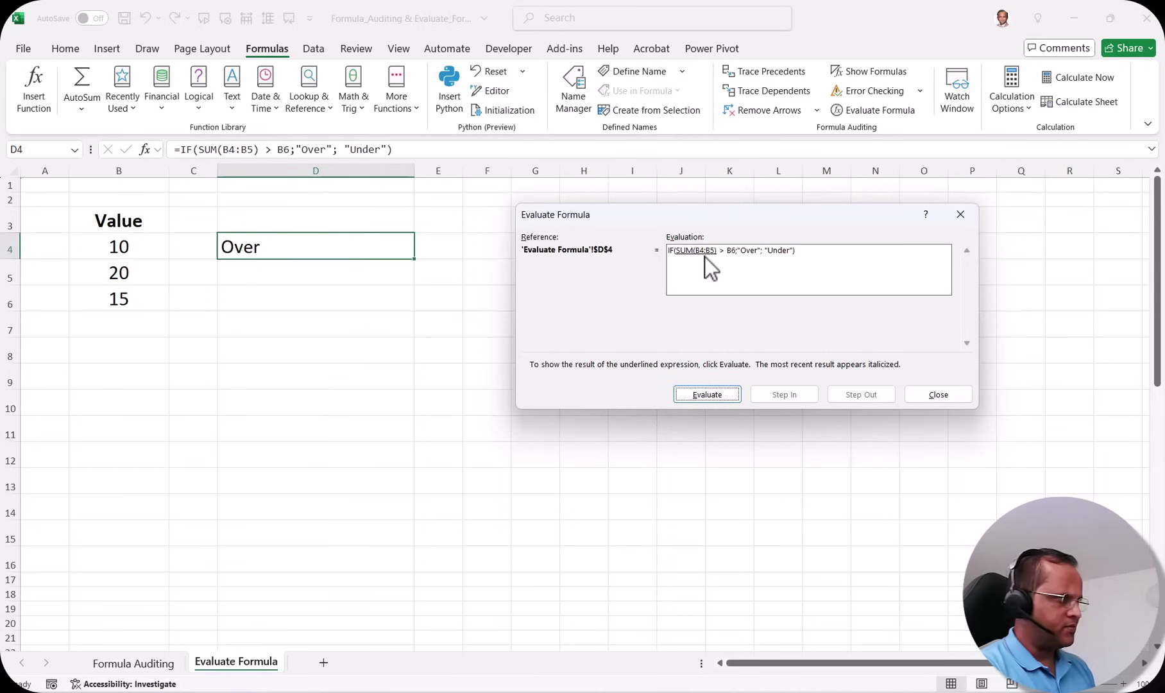
{"action": "left_click", "coordinate": [713, 396]}
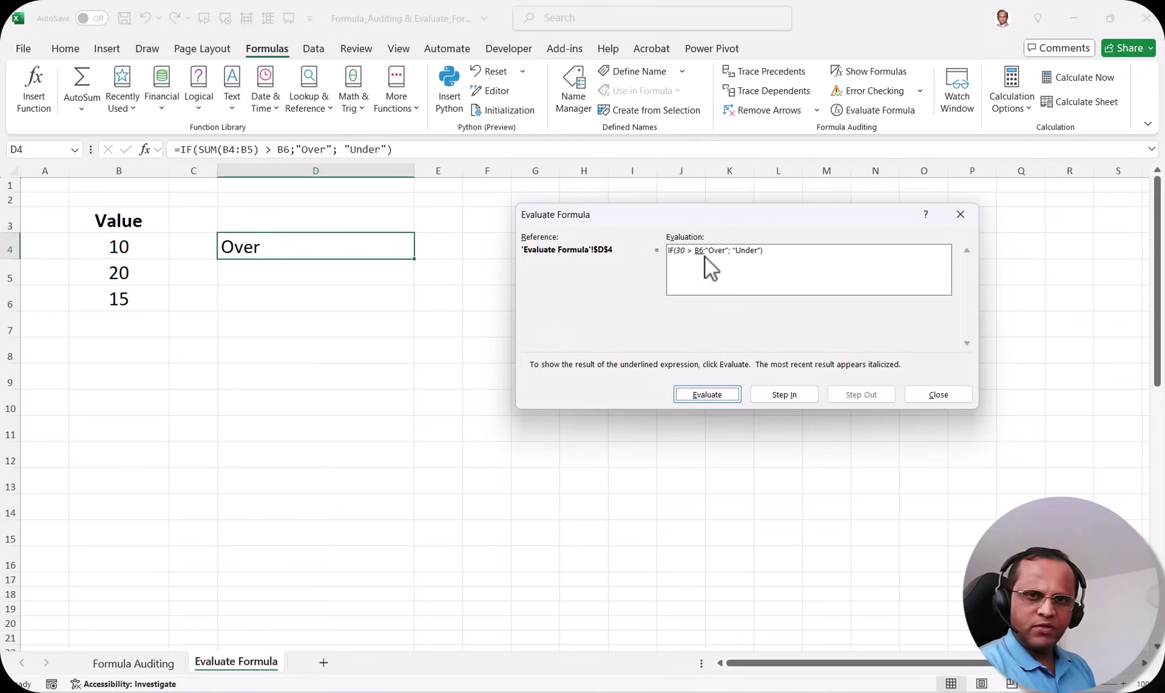
{"action": "left_click", "coordinate": [714, 396]}
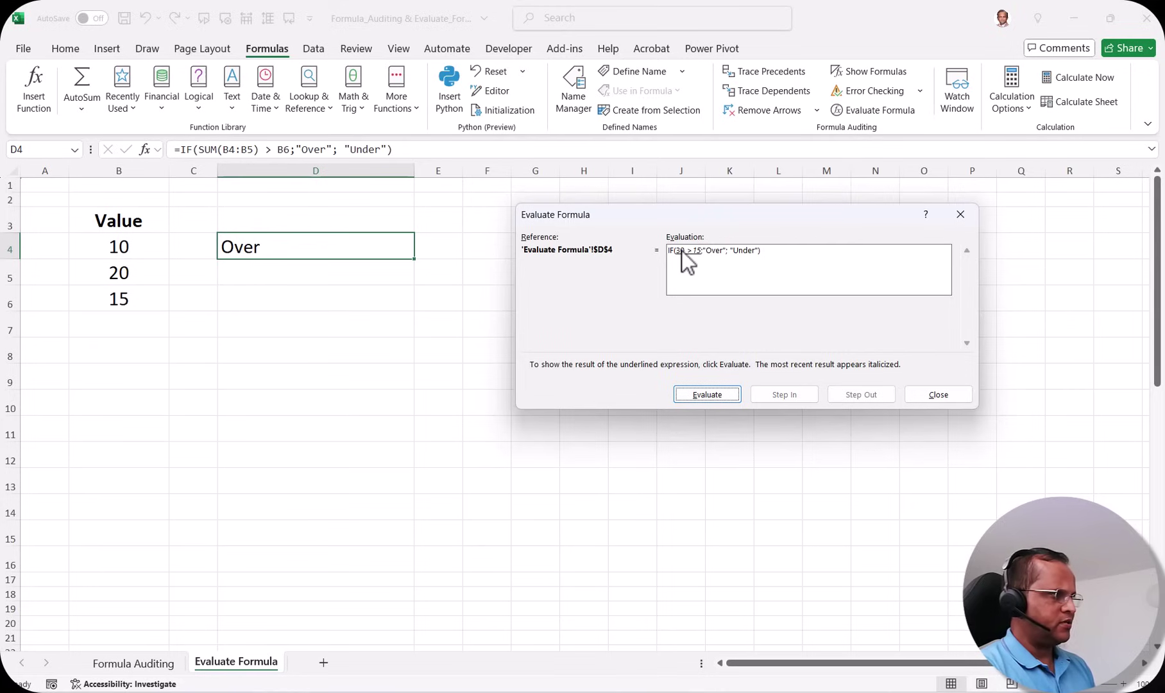
{"action": "left_click", "coordinate": [707, 396]}
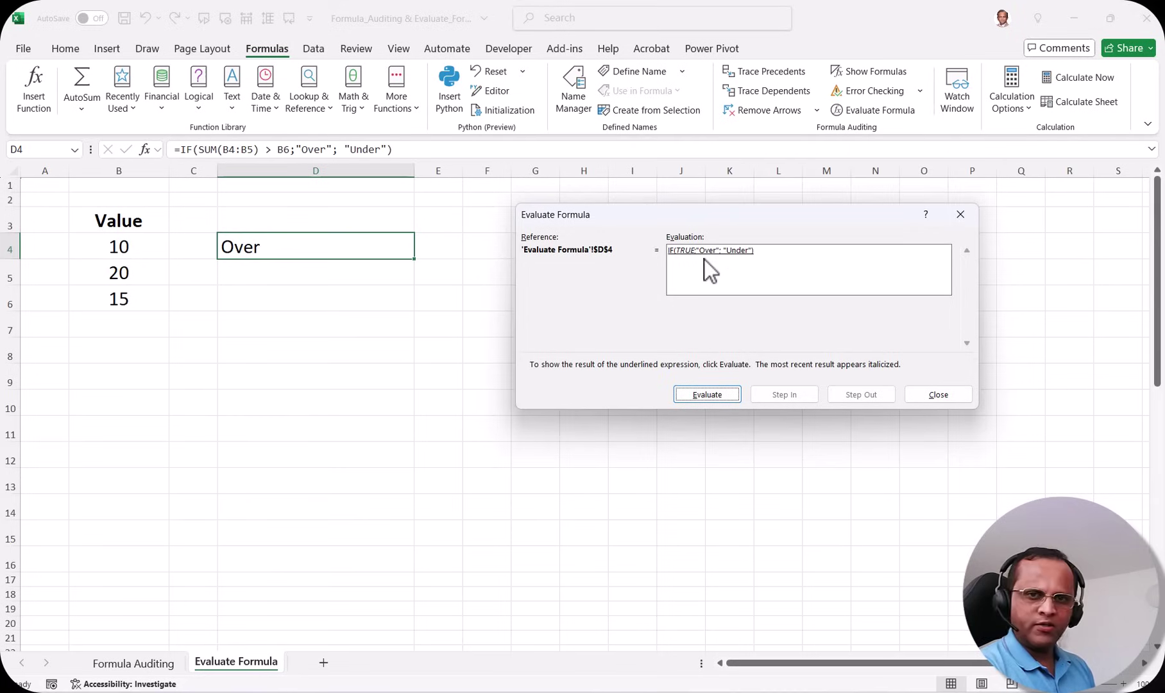
{"action": "left_click", "coordinate": [707, 394]}
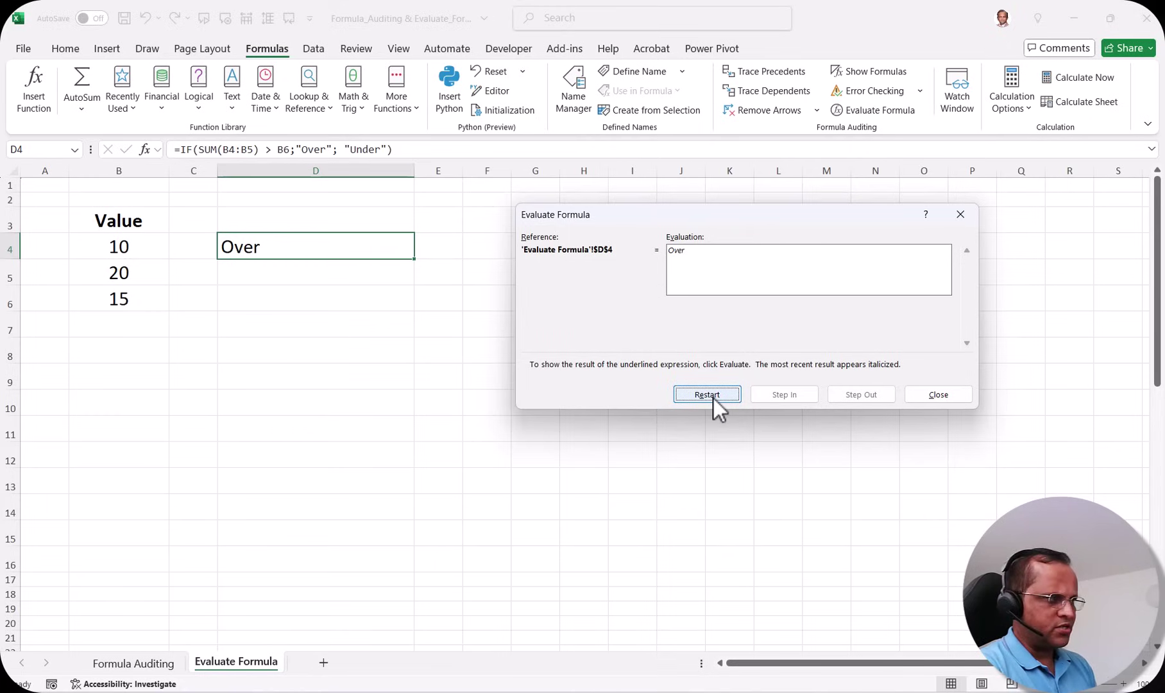
{"action": "left_click", "coordinate": [962, 396]}
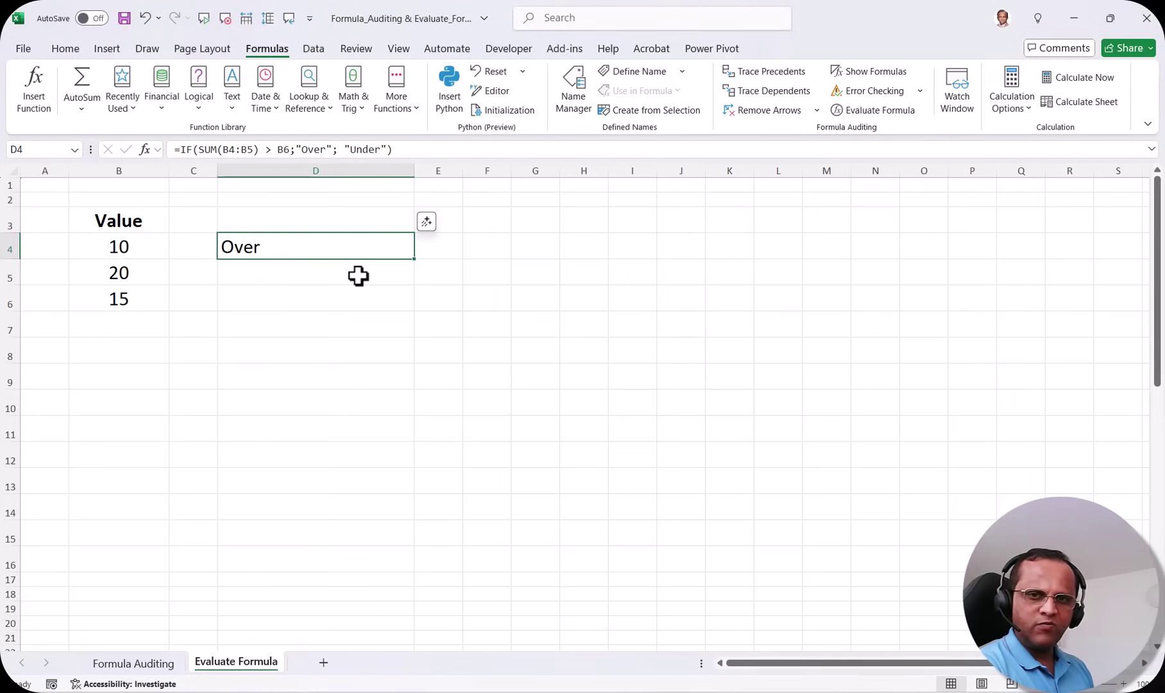
- Scroll to the BODMAS example and select G26's formula text =6+(3*4)^2/6-5
{"action": "scroll", "coordinate": [242, 408], "scroll_direction": "down", "scroll_amount": 4}
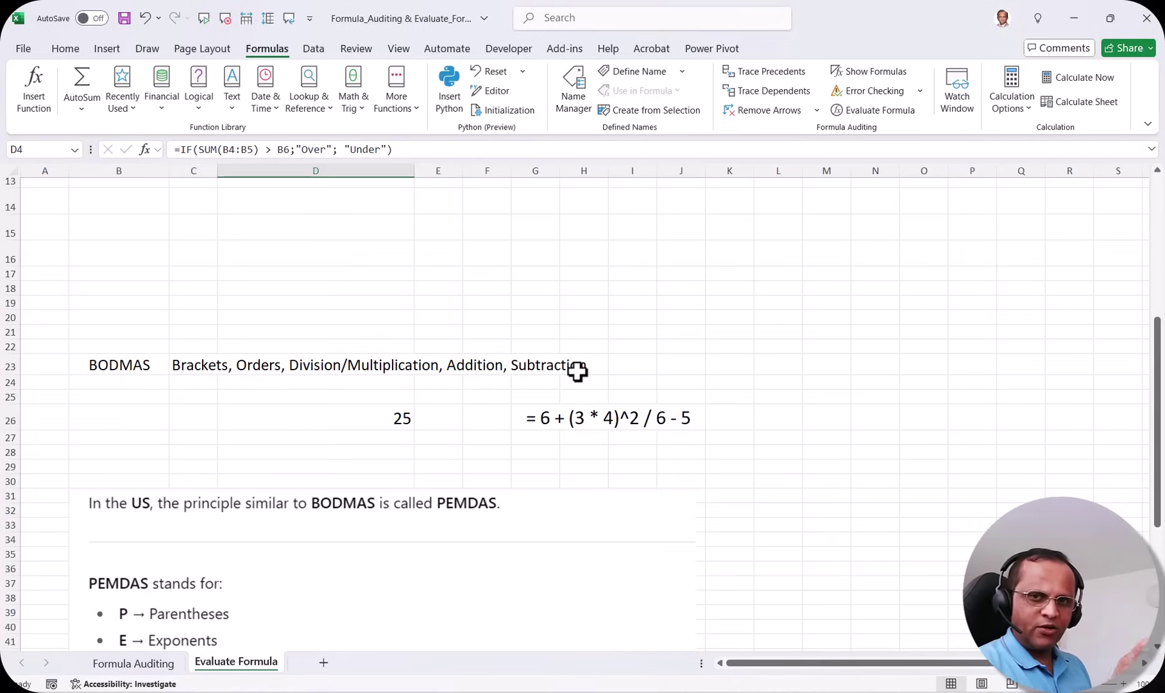
{"action": "left_click", "coordinate": [546, 421]}
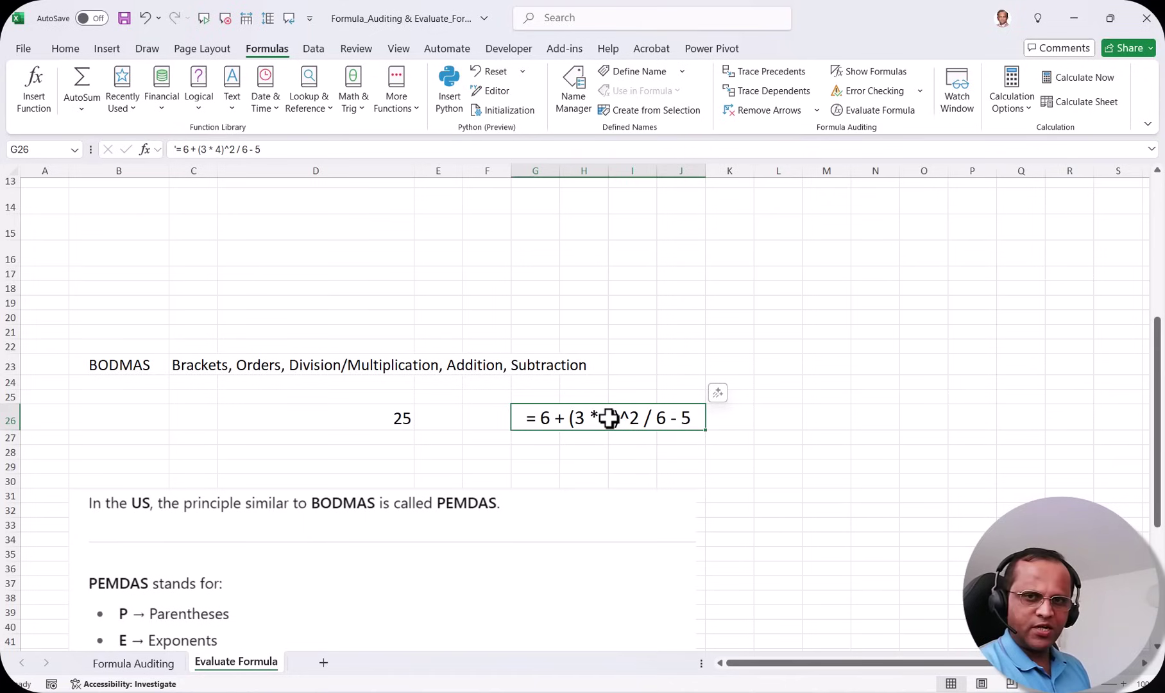
{"action": "left_click", "coordinate": [359, 420]}
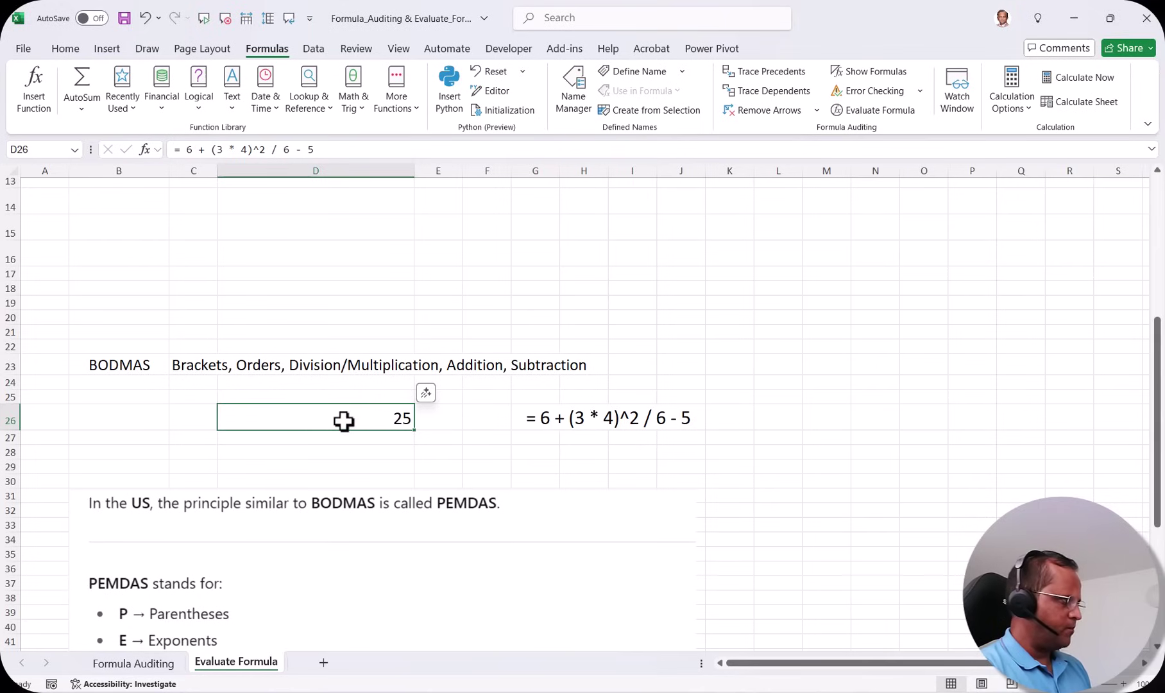
{"action": "double_click", "coordinate": [315, 417]}
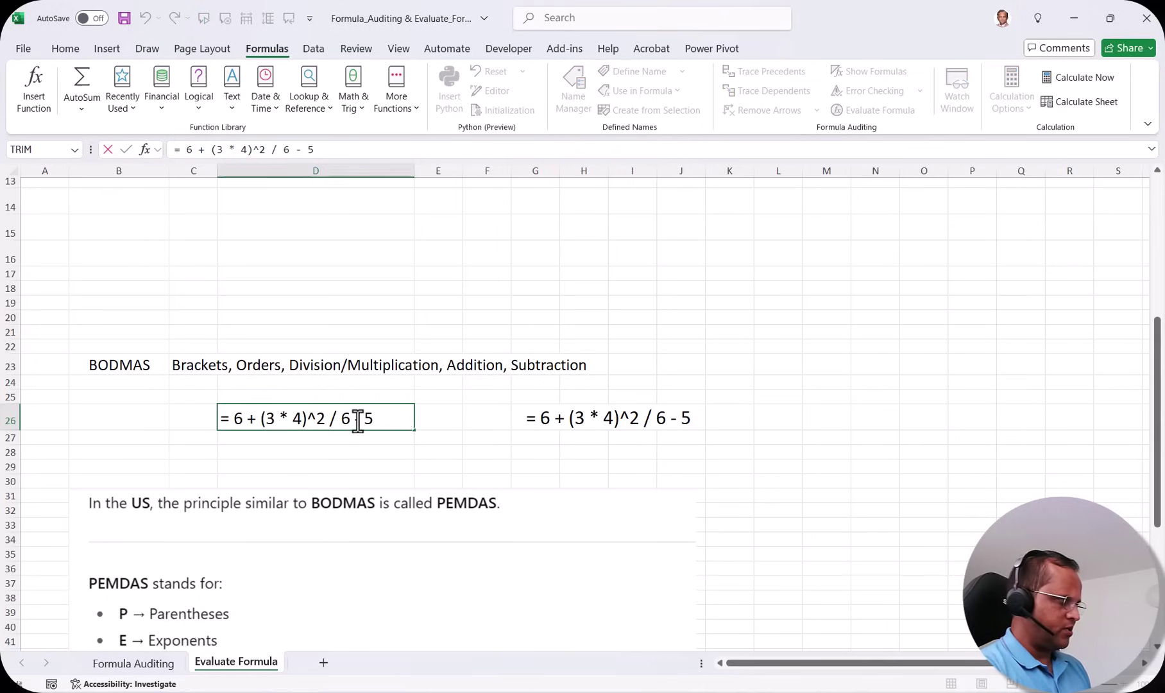
{"action": "key", "text": "Return"}
{"action": "left_click", "coordinate": [350, 417]}
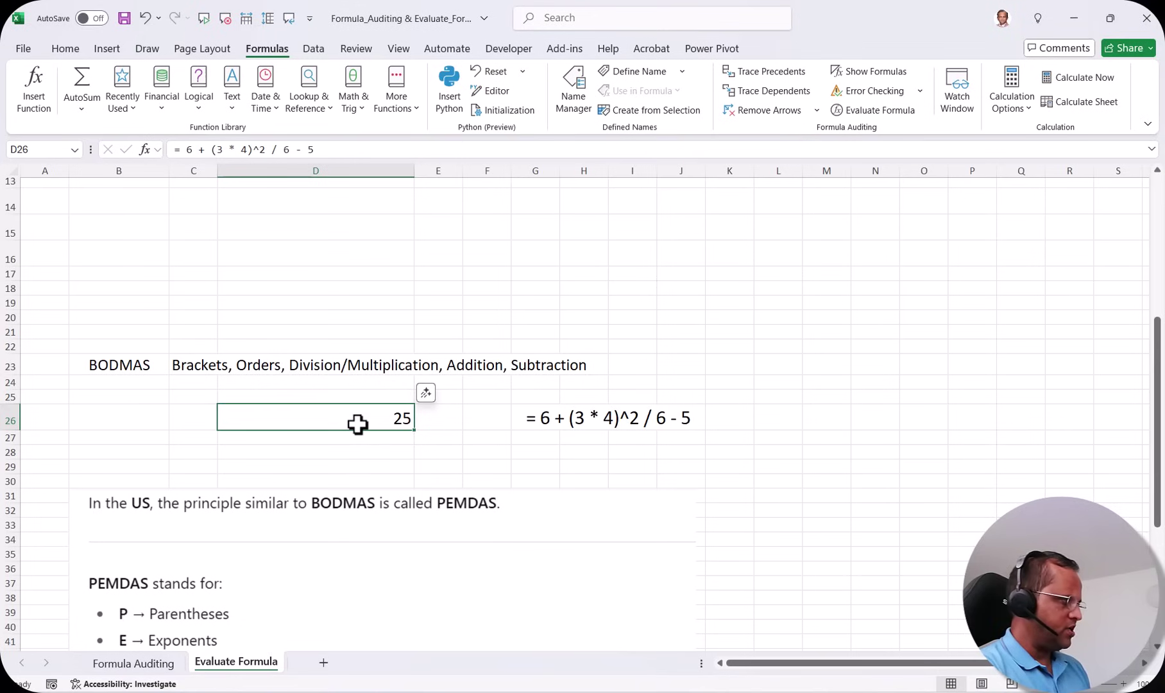
- Evaluate D26's =6+(3*4)^2/6-5 through 12, 144, 24 and 30-5 to 25, then close
{"action": "left_click", "coordinate": [882, 109]}
{"action": "left_click_drag", "start_coordinate": [758, 213], "coordinate": [782, 204]}
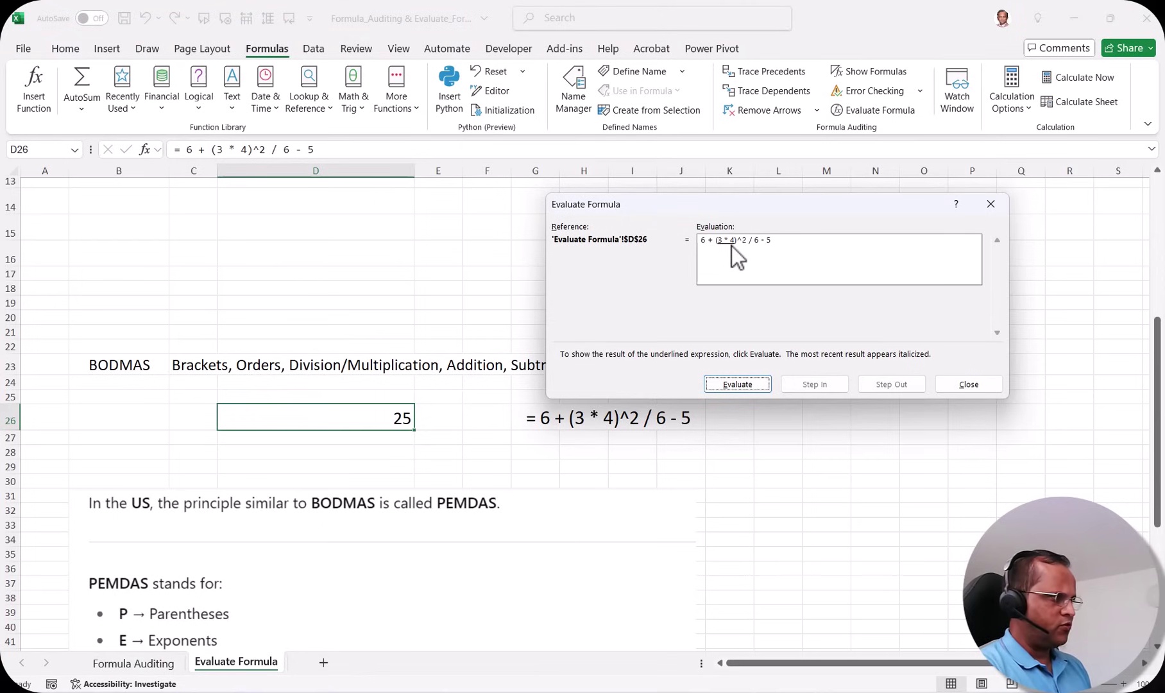
{"action": "left_click", "coordinate": [742, 387]}
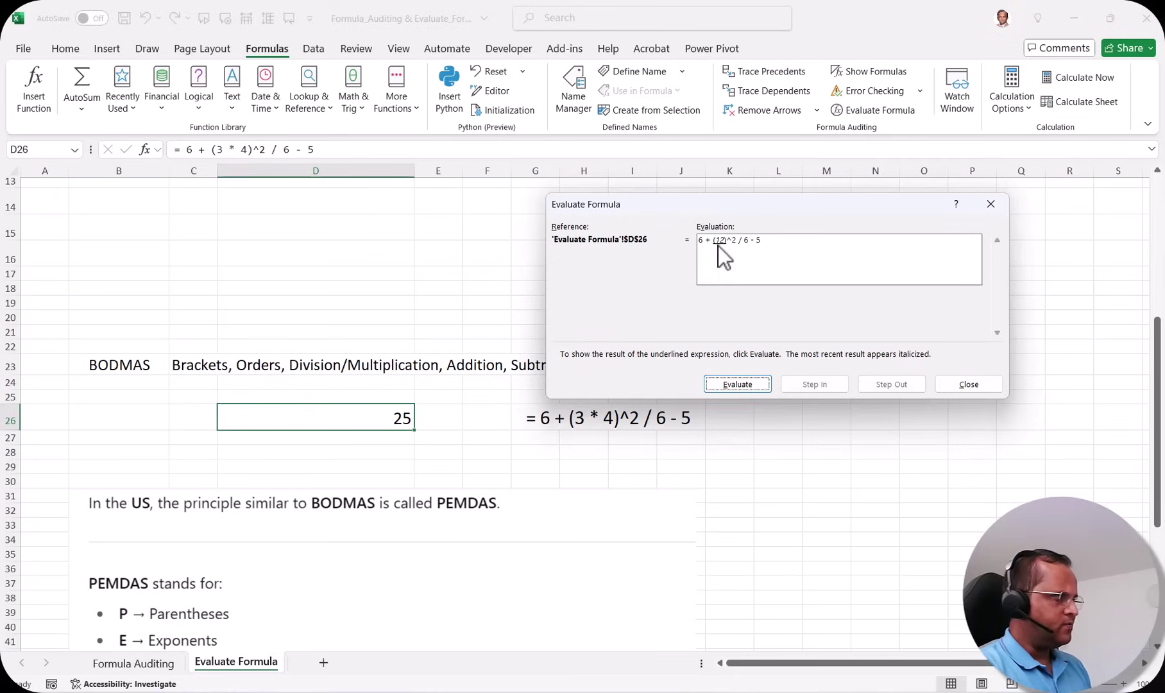
{"action": "left_click", "coordinate": [761, 389]}
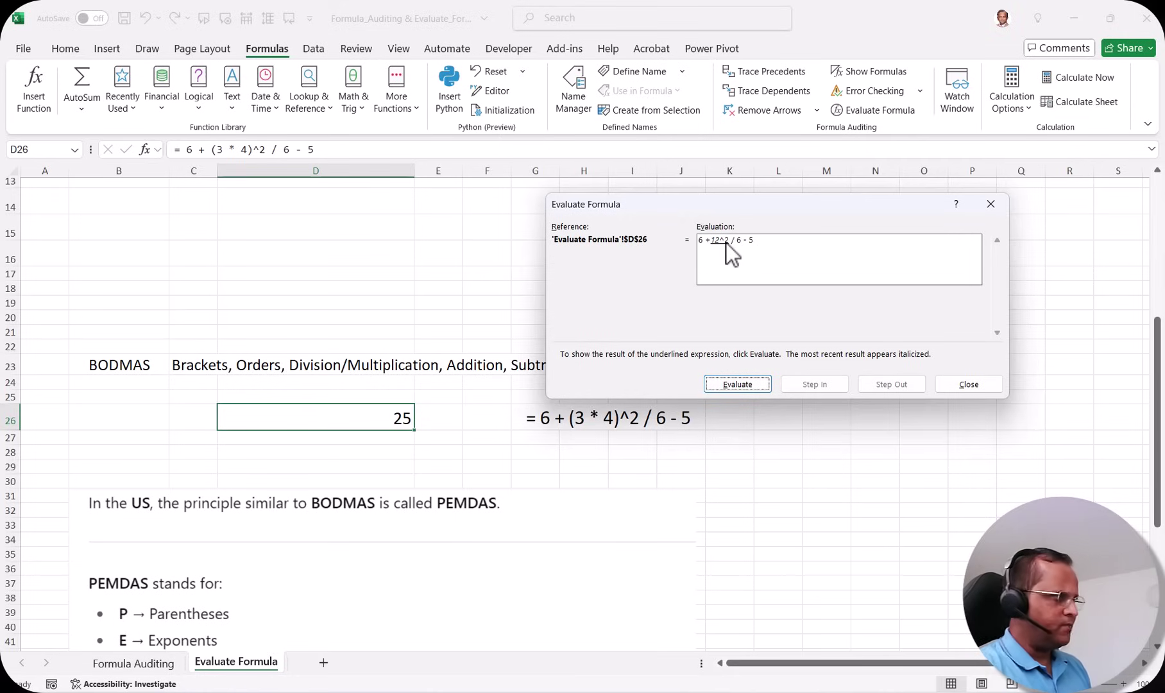
{"action": "left_click", "coordinate": [753, 382]}
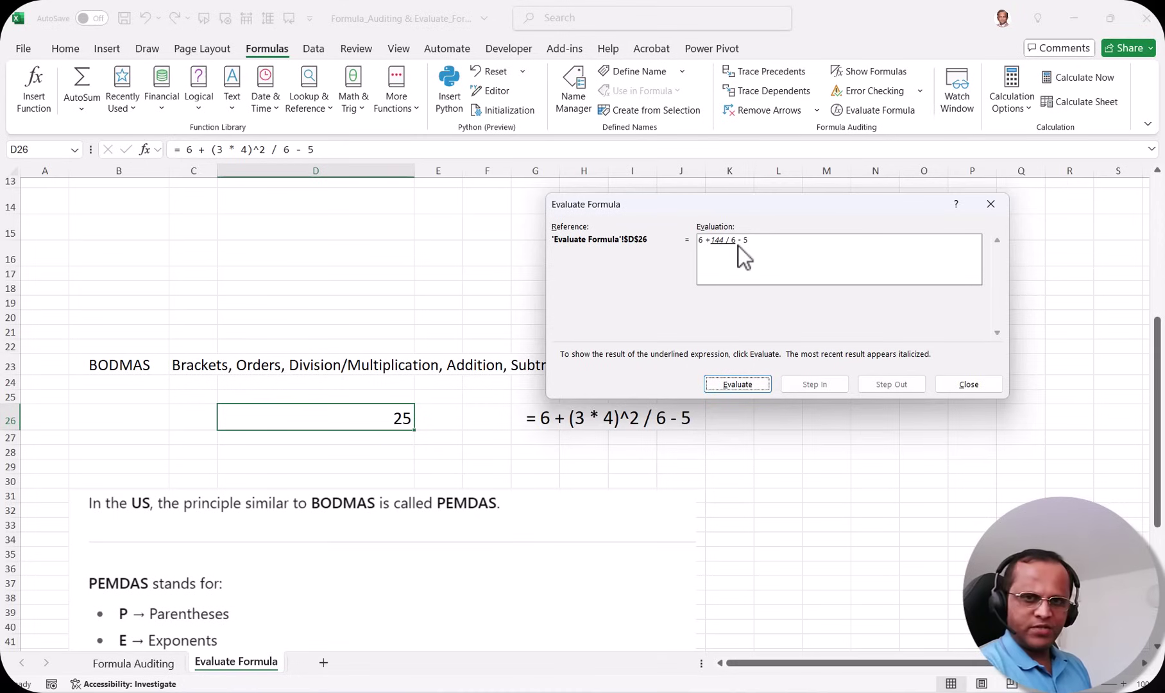
{"action": "left_click", "coordinate": [752, 385]}
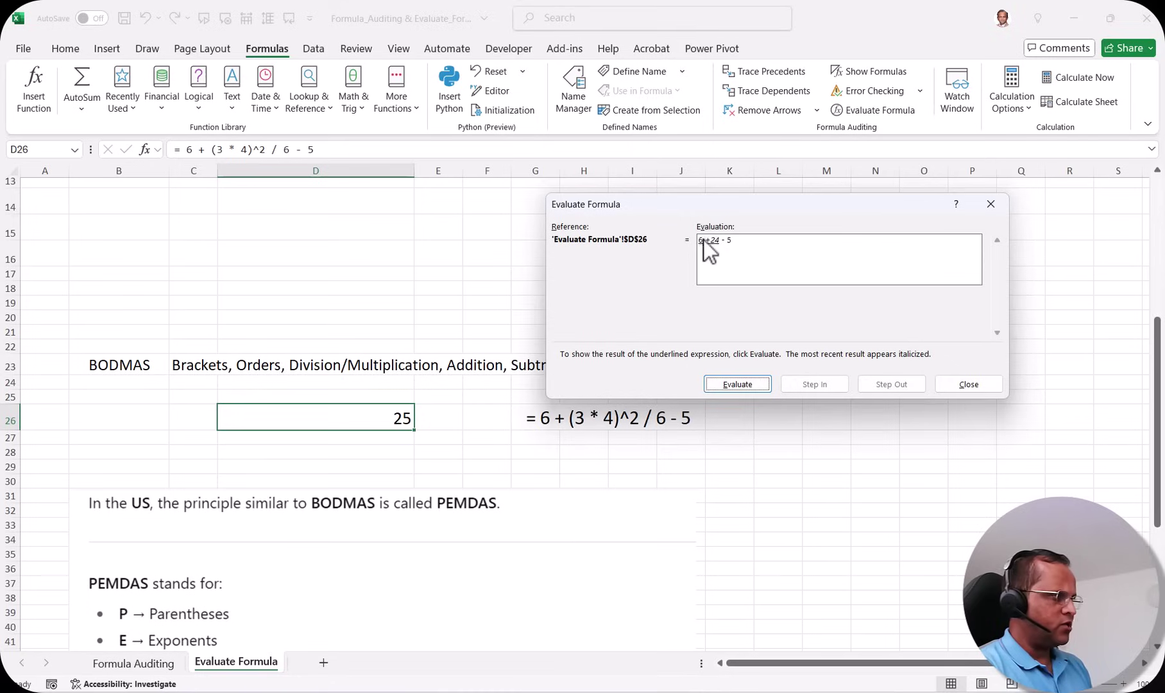
{"action": "left_click", "coordinate": [749, 383]}
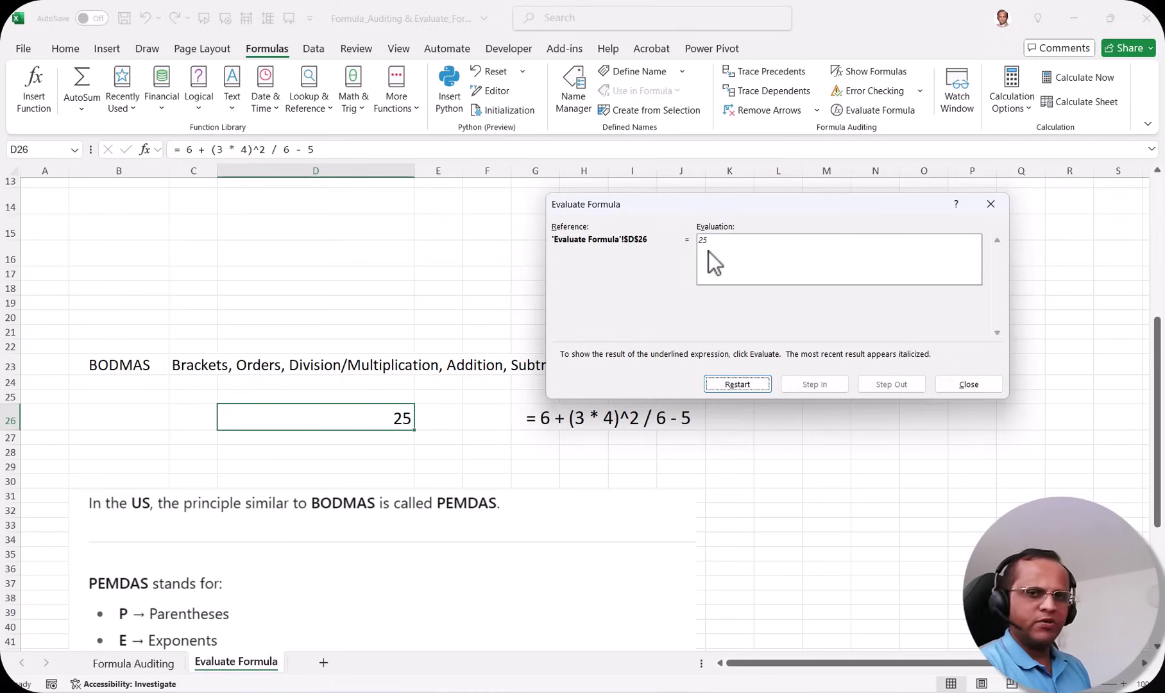
{"action": "left_click", "coordinate": [981, 383]}
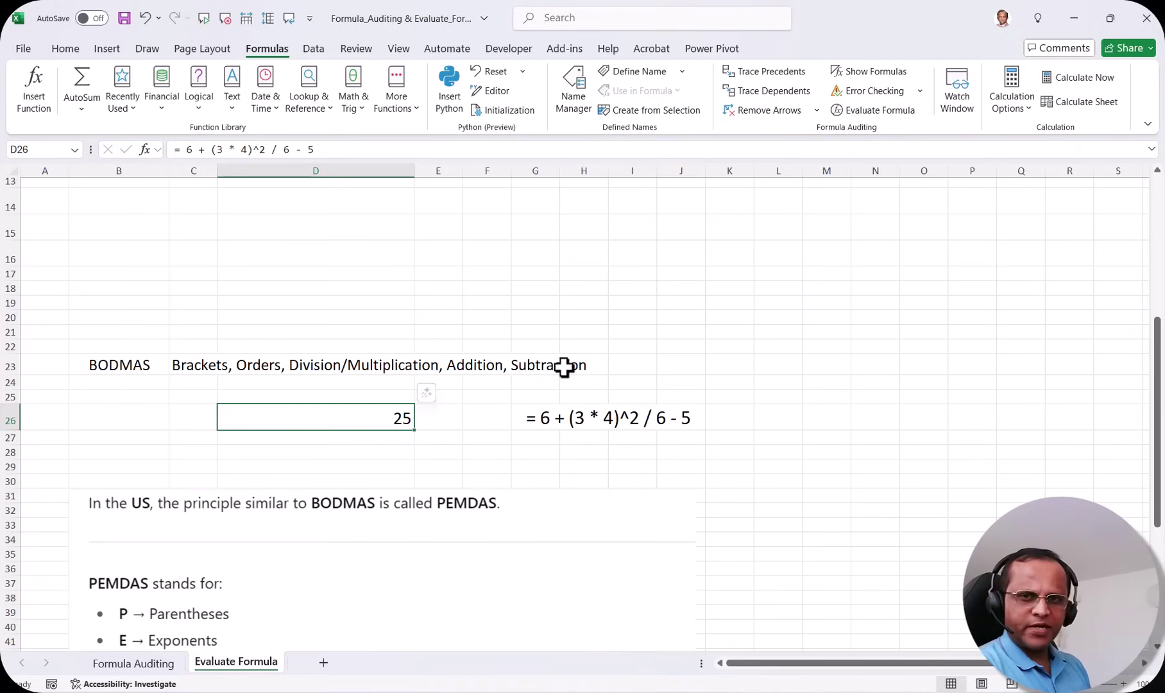
- Scroll down to reveal the PEMDAS notes below the BODMAS example
{"action": "scroll", "coordinate": [552, 426], "scroll_direction": "down", "scroll_amount": 1}
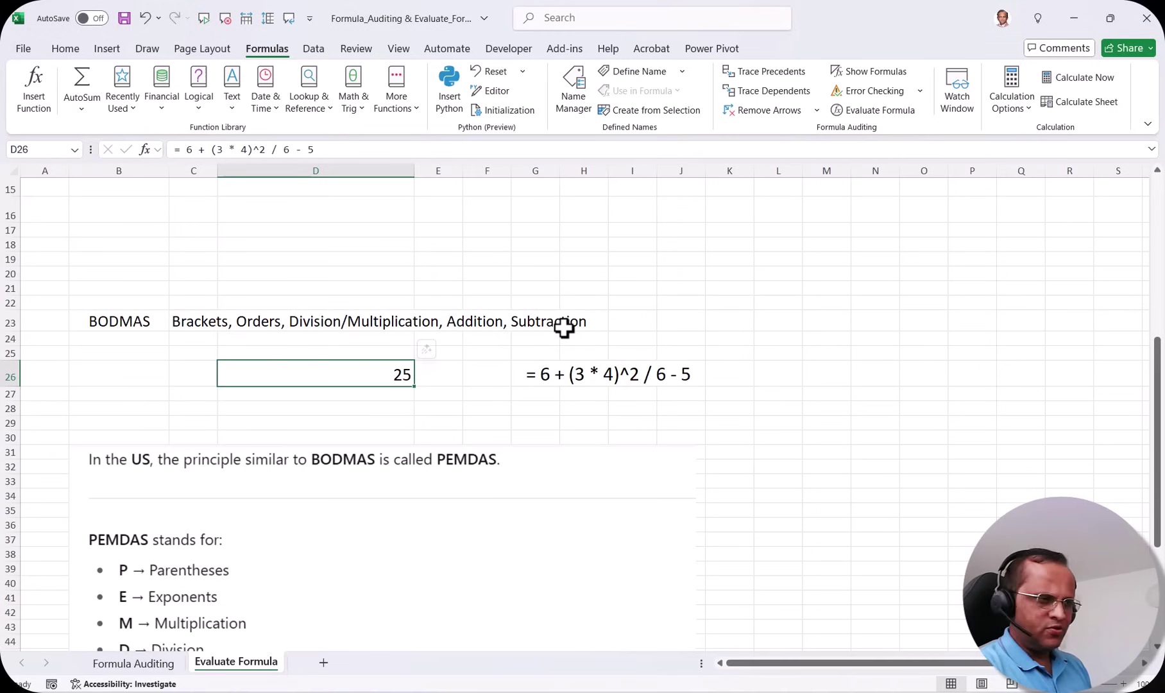
{"action": "scroll", "coordinate": [564, 328], "scroll_direction": "down", "scroll_amount": 3}
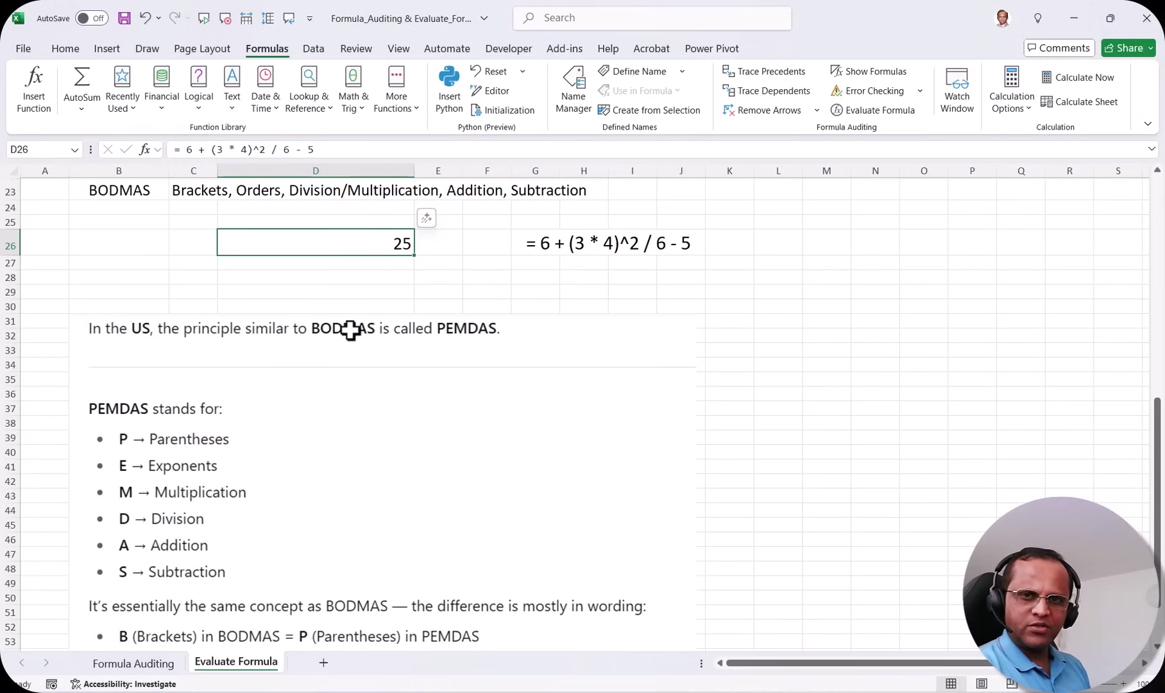
{"action": "scroll", "coordinate": [349, 330], "scroll_direction": "down", "scroll_amount": 2}
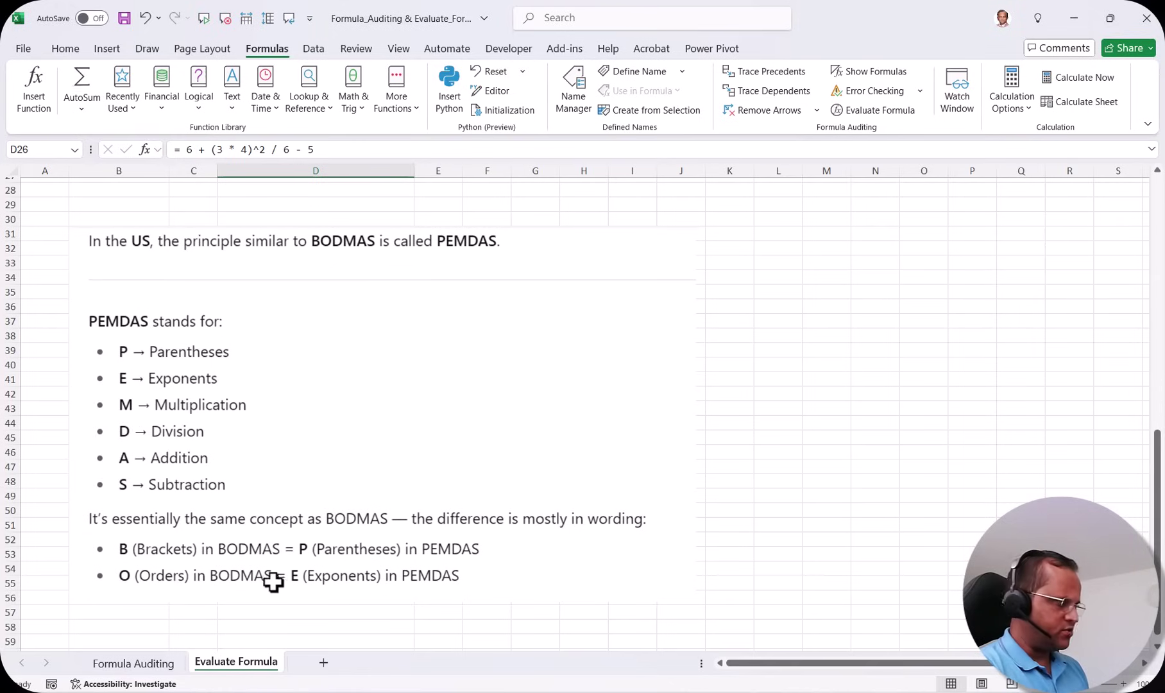
{"action": "scroll", "coordinate": [361, 424], "scroll_direction": "up", "scroll_amount": 2}
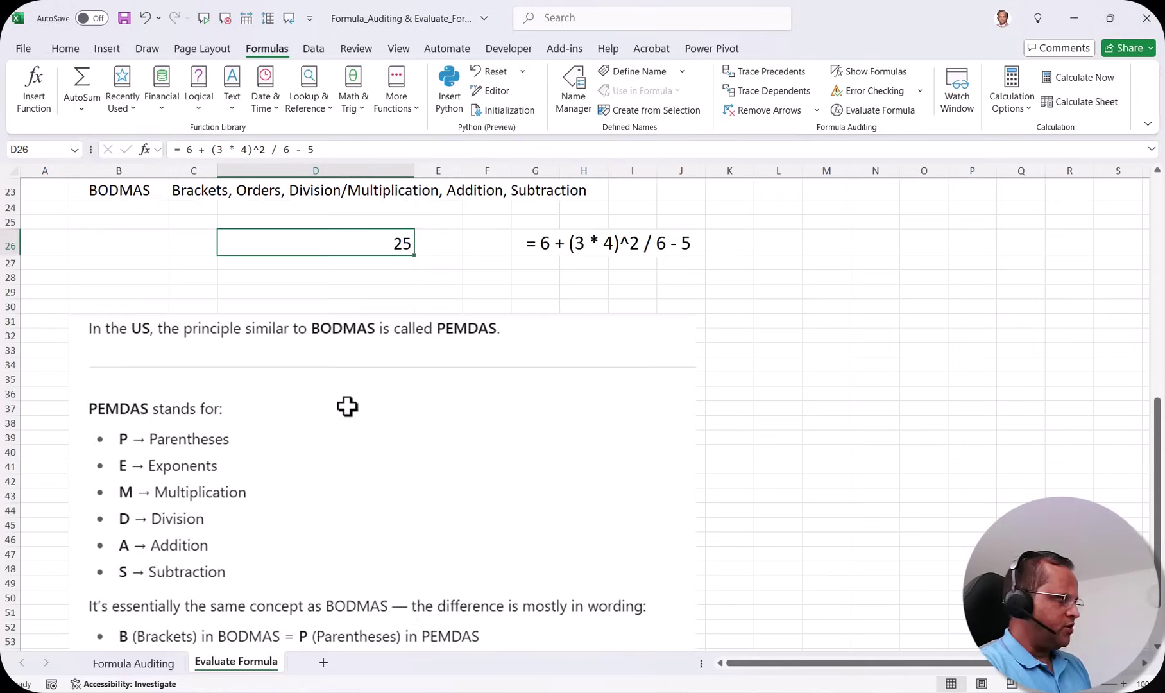